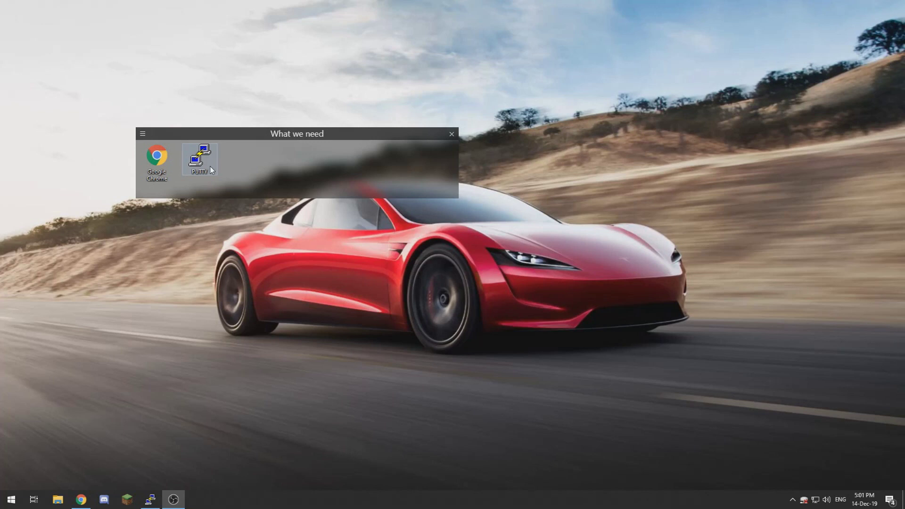
Scroll the Webcams known to work wiki table to the Logitech entries
click(81, 499)
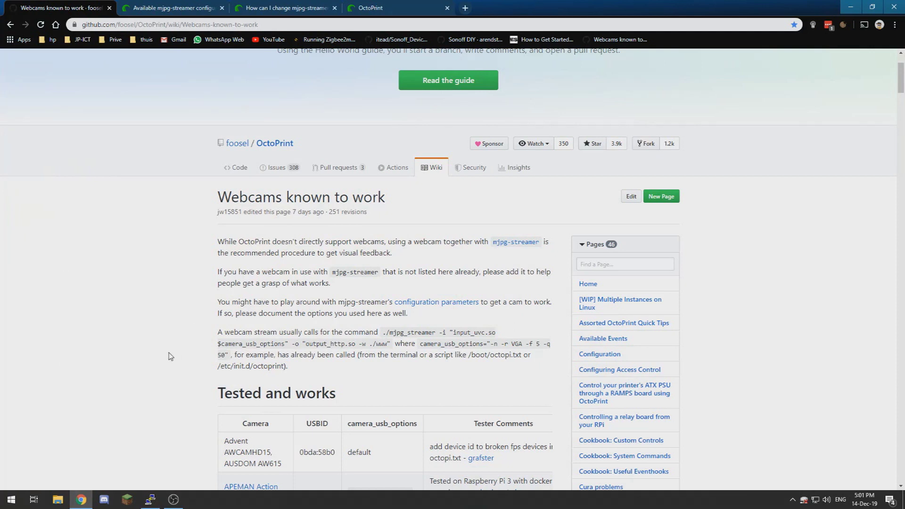
scroll(170, 356, down, 10)
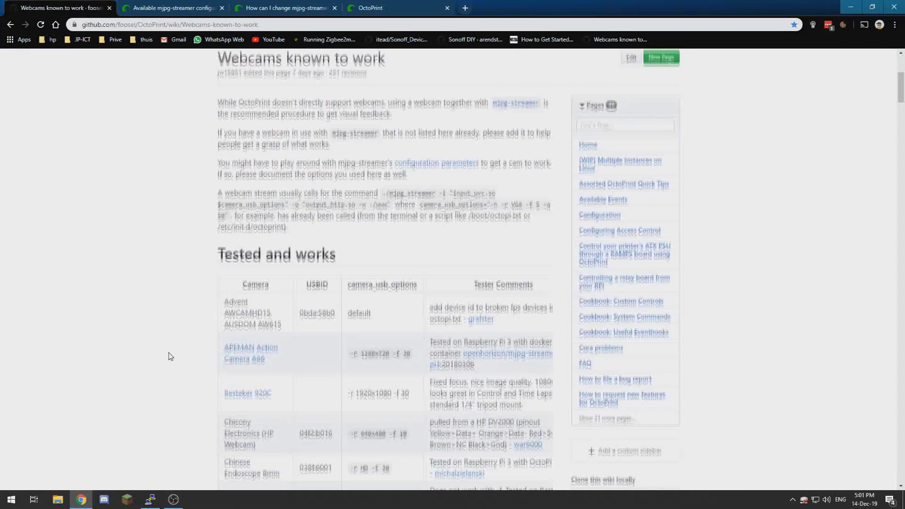
scroll(171, 356, down, 10)
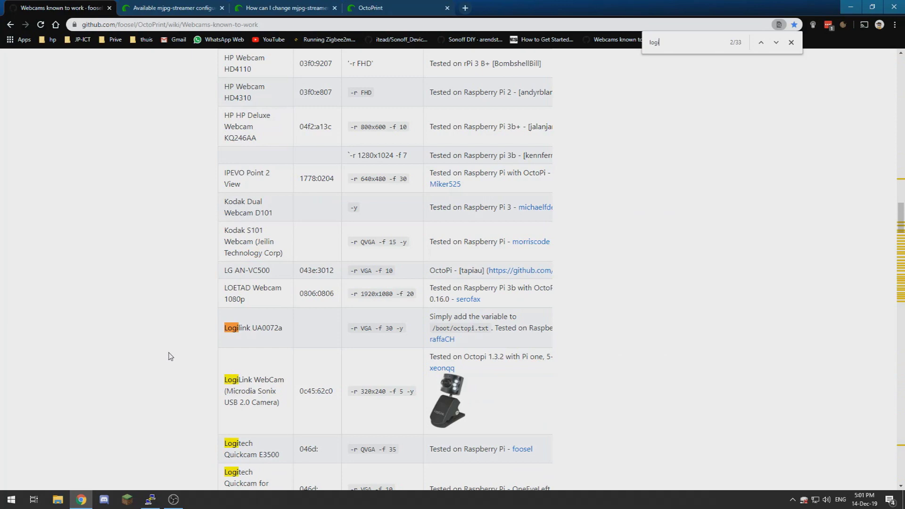
scroll(130, 249, down, 7)
scroll(159, 316, down, 10)
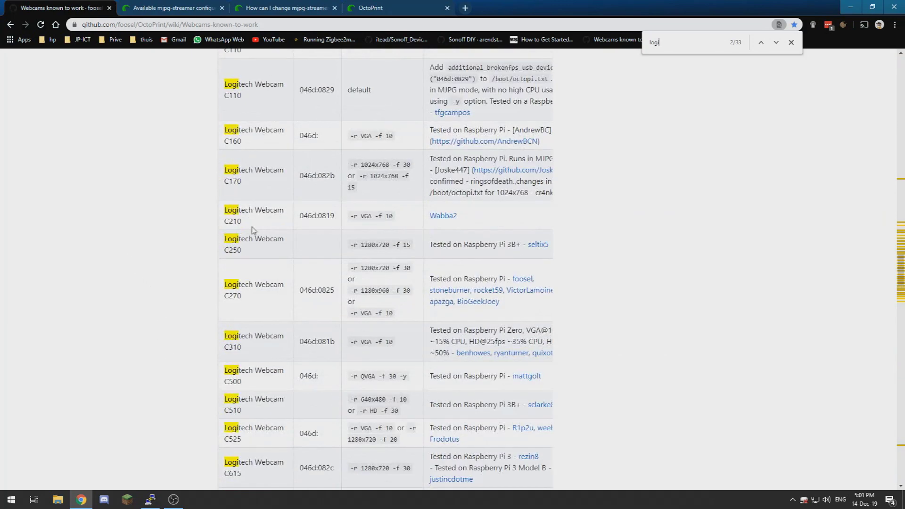
click(791, 42)
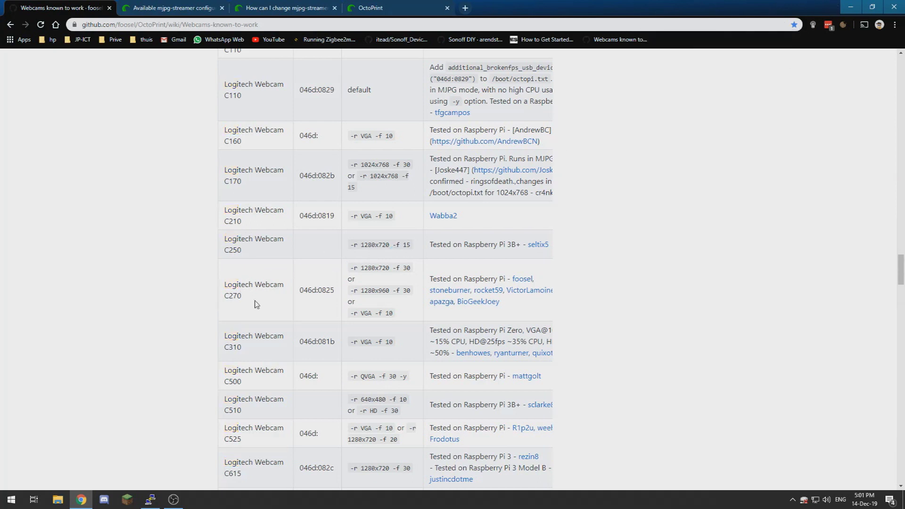
Select the Logitech C270's tested options, -r 1280x720 -f 30
scroll(396, 307, down, 1)
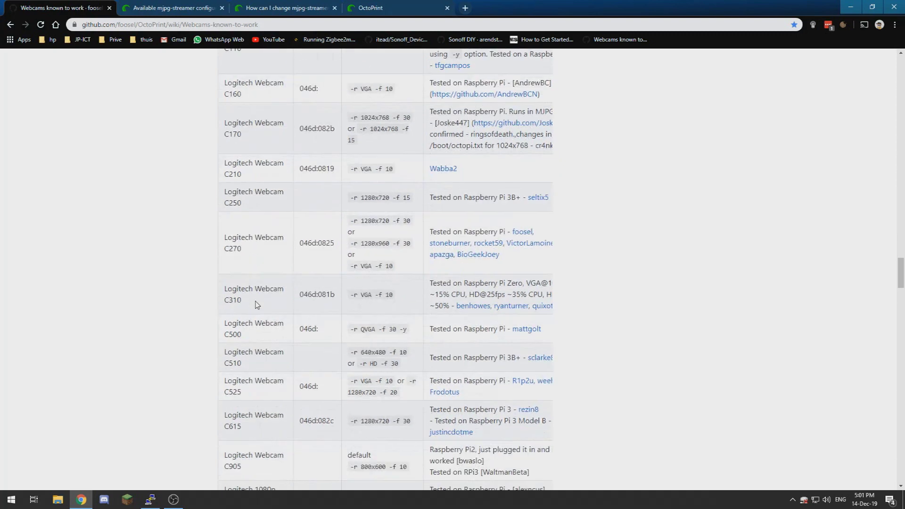
mouse_move(350, 221)
mouse_down()
mouse_move(414, 223)
mouse_move(364, 220)
mouse_up()
click(415, 224)
click(364, 221)
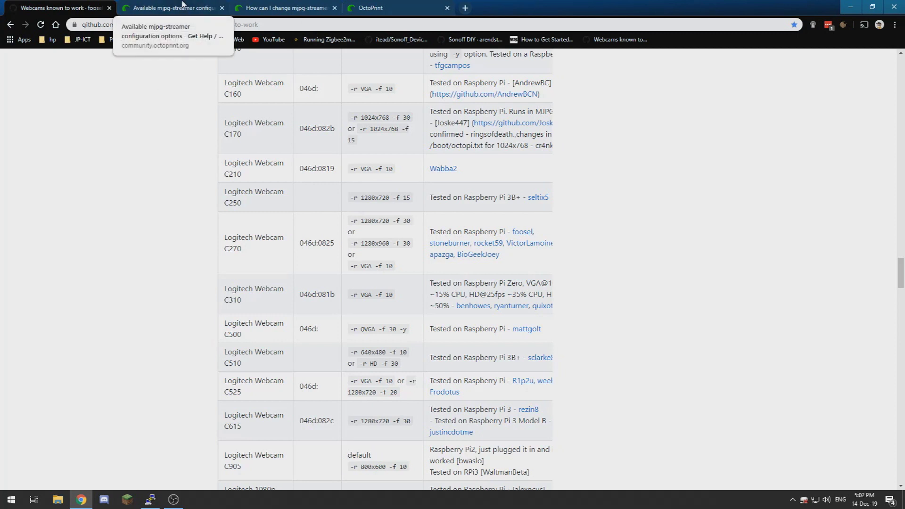
Read the forum post on changing mjpg-streamer parameters to find the /boot/octopi.txt path
click(262, 9)
click(215, 6)
click(278, 6)
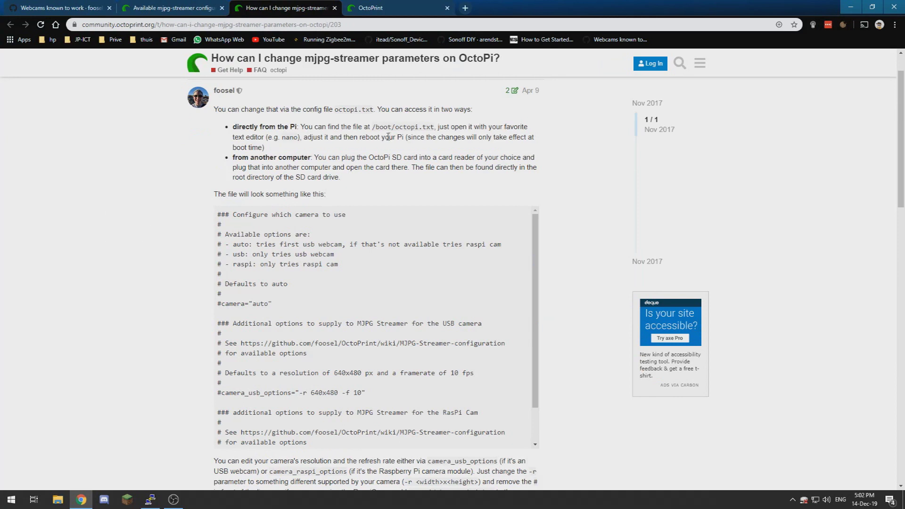
drag(403, 127, 438, 128)
click(435, 144)
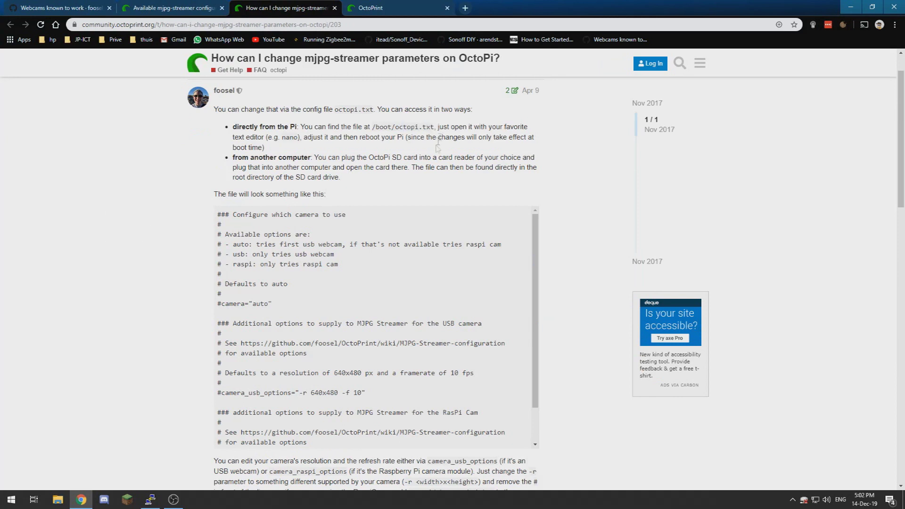
In the SSH terminal, go to /boot via the root directory and list its files
click(150, 499)
drag(565, 92, 579, 94)
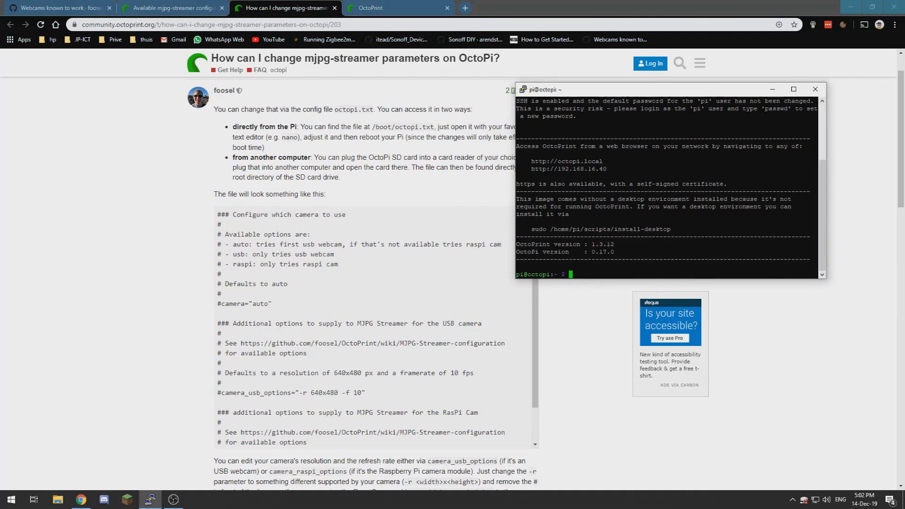
text(cd /)
key(Return)
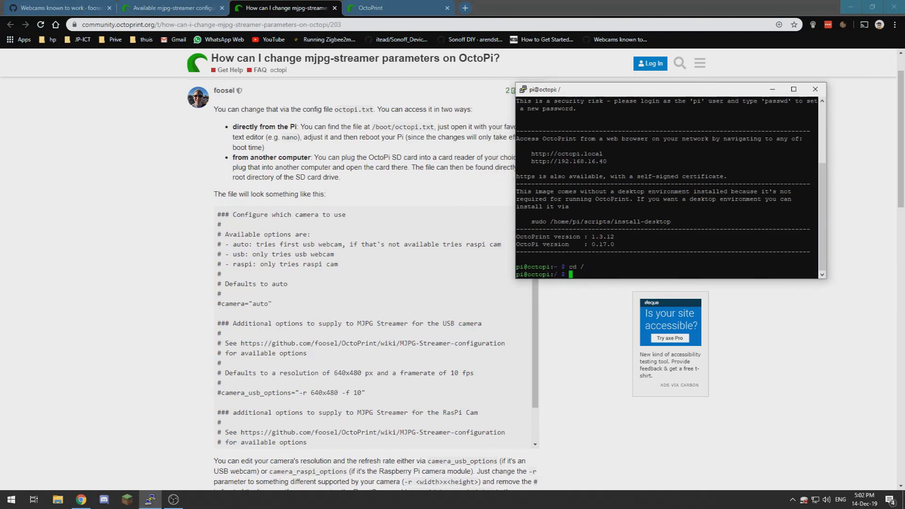
text(ls)
key(Return)
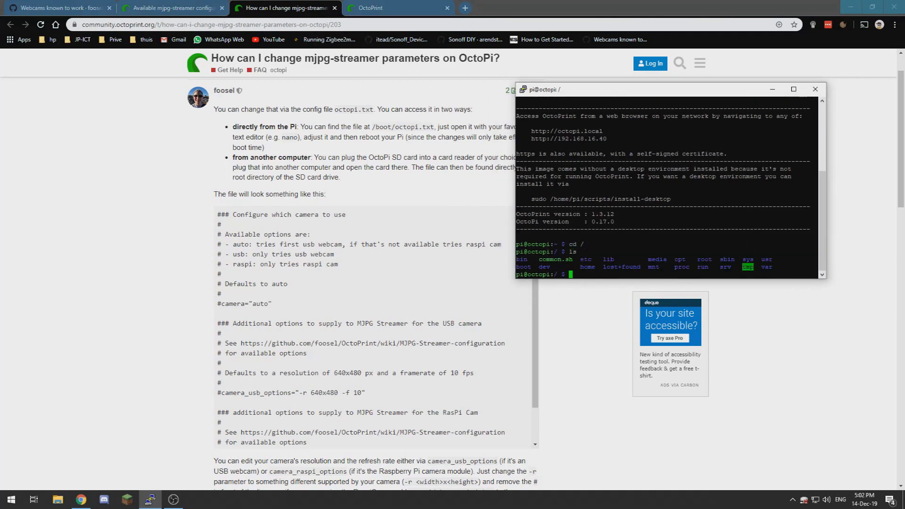
text(cd boot)
key(Return)
text(ls)
key(Return)
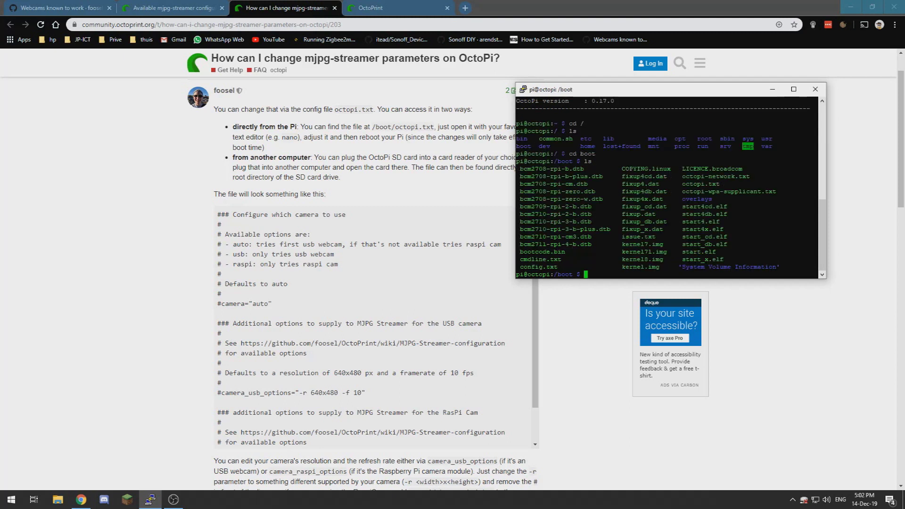
Run sudo nano octopi.txt and submit the account password
text(sudo nano oc)
key(Tab)
text(.tx)
text(t)
key(Return)
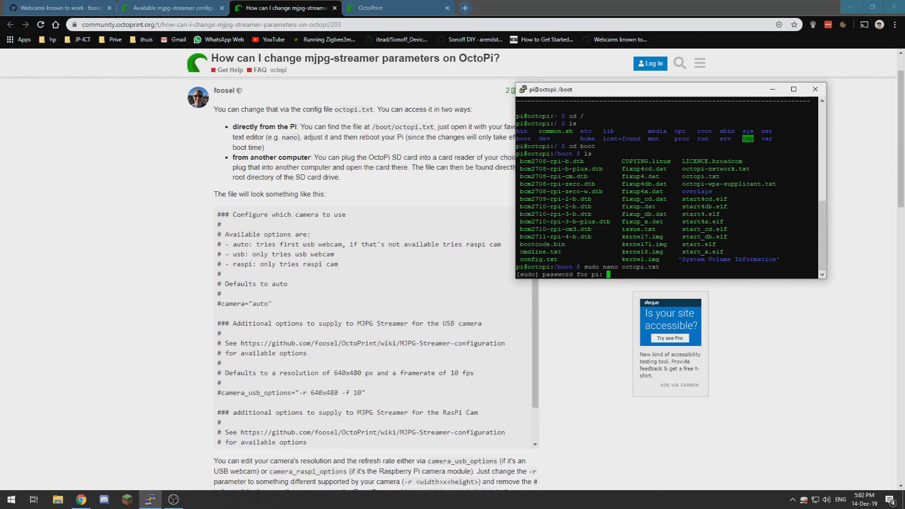
key(Return)
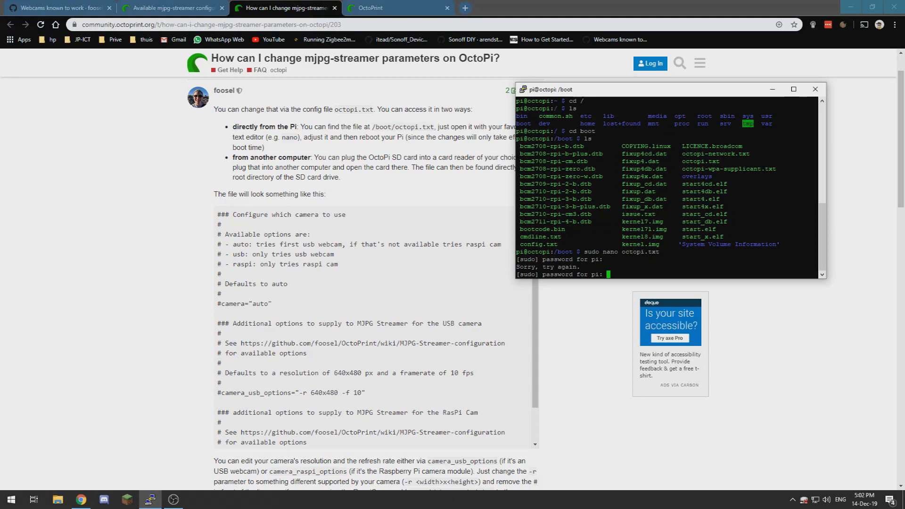
Resubmit the password, then delete the # before camera="usb" in octopi.txt
key(Return)
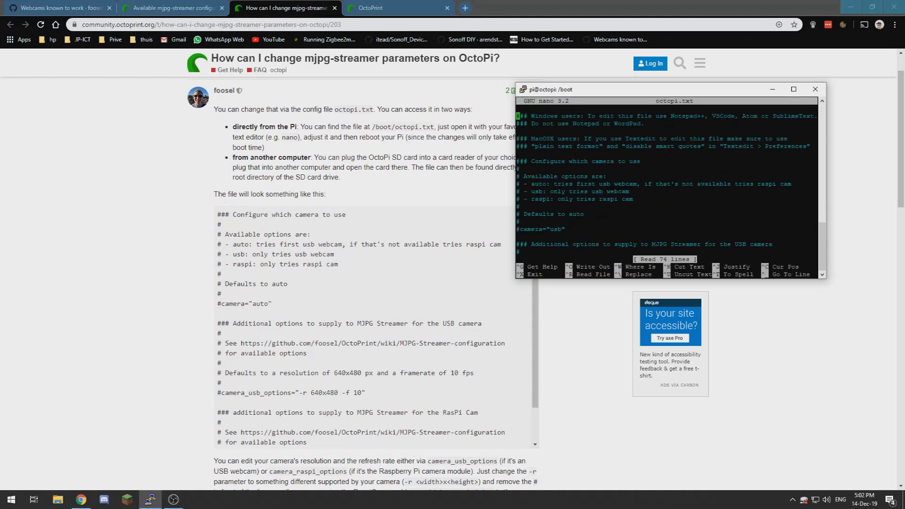
key(Down)
key(Down)
key(Down)
key(Down)
key(Down)
key(Down)
key(Down)
key(Down)
key(Down)
key(Down)
key(Down)
key(Down)
key(Down)
key(Down)
key(Down)
key(Right)
key(Right)
key(Right)
key(Right)
key(Right)
key(Right)
key(Right)
key(Right)
key(Right)
key(Right)
key(Left)
key(Left)
key(Left)
key(Left)
key(Left)
key(Left)
key(Left)
key(Left)
key(Left)
key(Left)
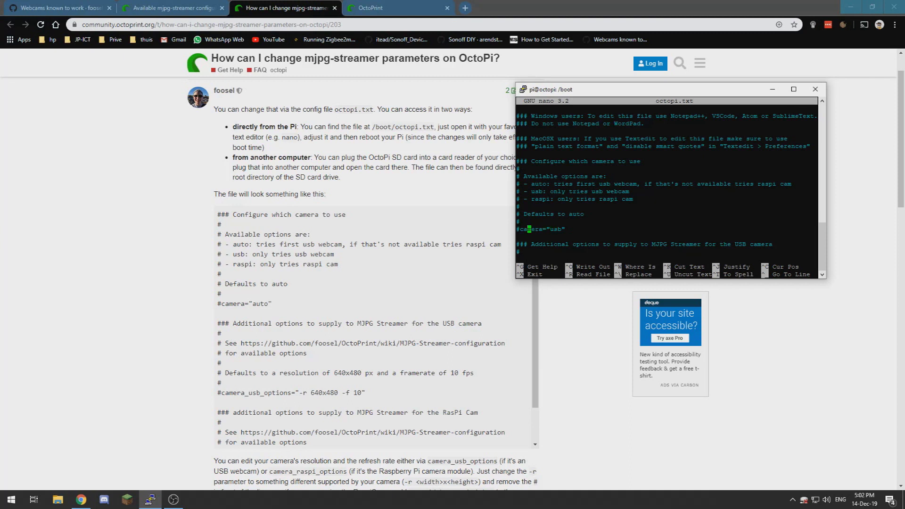
key(Delete)
Uncomment camera_usb_options, place the cursor after 640x480, and return to the webcam wiki
key(Down)
key(Down)
key(Down)
key(Down)
key(Down)
key(Down)
key(Down)
key(Down)
key(Down)
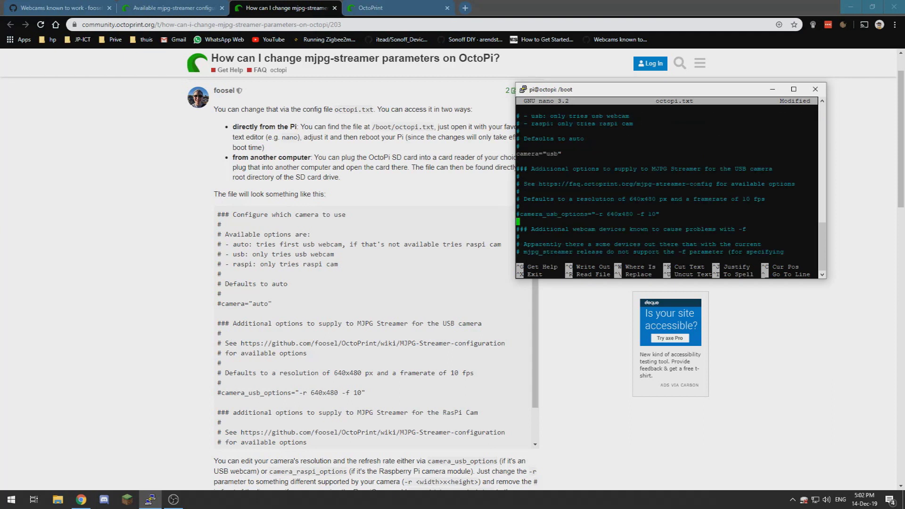
key(Up)
key(Delete)
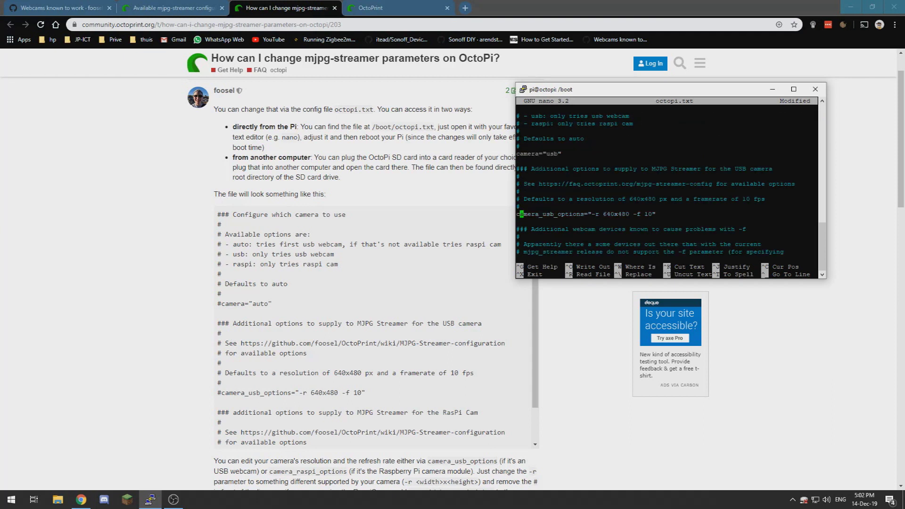
key(ctrl+Right)
key(ctrl+Right)
key(ctrl+Right)
key(Right)
key(Right)
key(Right)
key(Right)
key(Right)
key(Right)
key(Right)
key(Right)
key(Right)
click(62, 5)
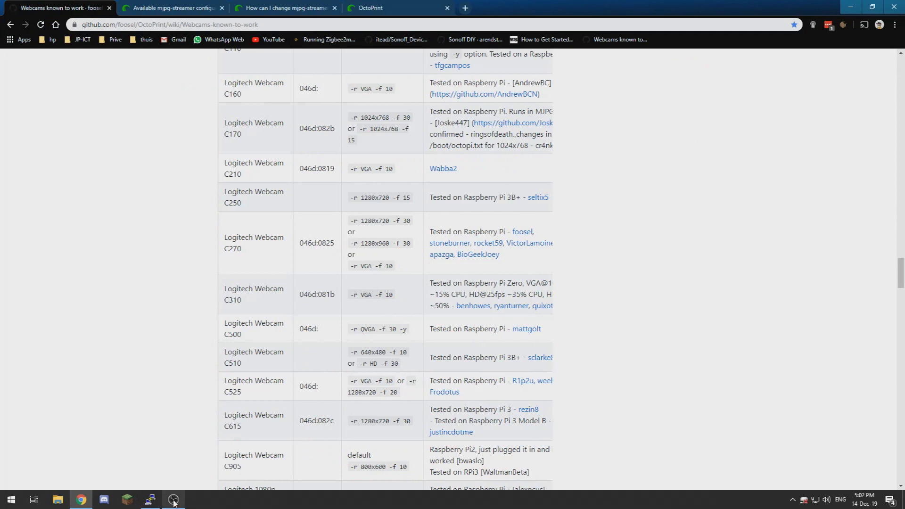
Replace the 640x480 resolution in camera_usb_options with 1280x720
mouse_move(173, 500)
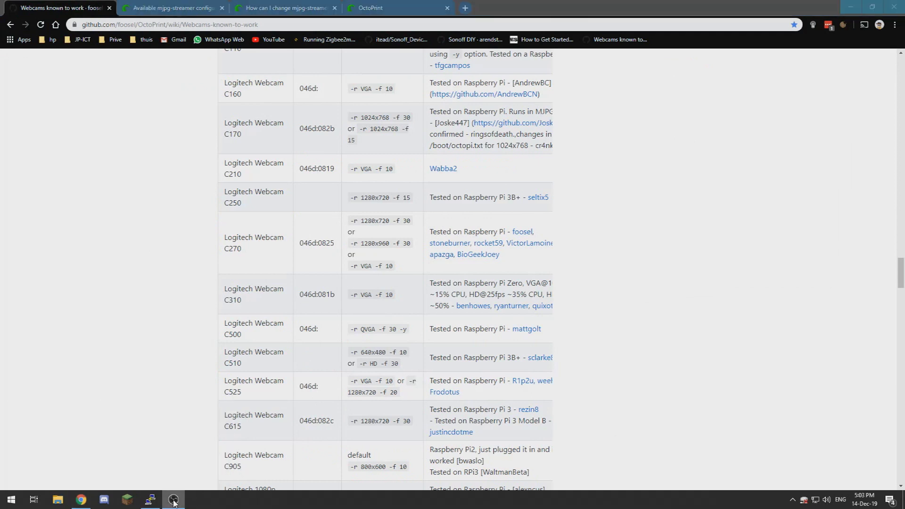
click(149, 500)
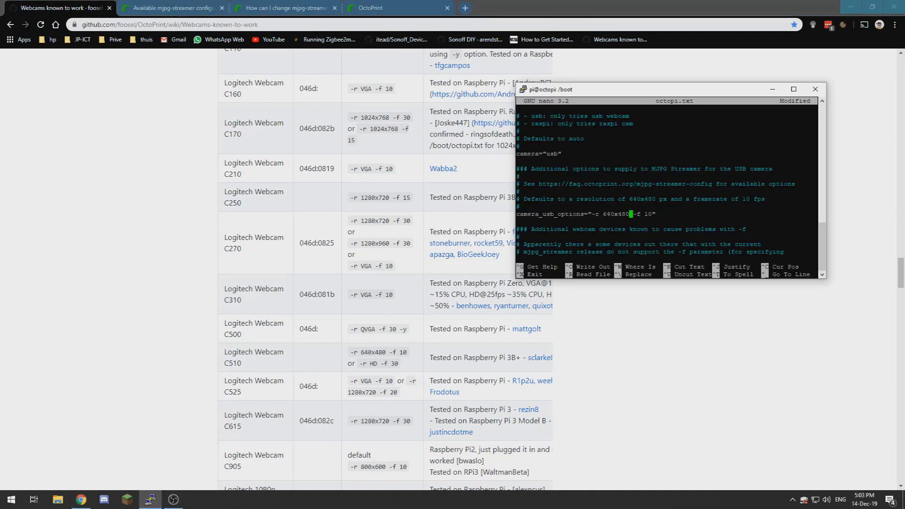
key(BackSpace)
key(BackSpace)
key(BackSpace)
key(BackSpace)
key(BackSpace)
key(BackSpace)
Change the frame rate from 10 to 30, leaving "-r 1280x720 -f 30"
key(BackSpace)
text(1280x720)
key(Right)
key(Right)
key(Right)
key(Right)
key(Right)
key(Right)
key(BackSpace)
key(BackSpace)
text(1)
key(BackSpace)
text(30)
key(Left)
key(Left)
key(BackSpace)
key(Left)
key(Left)
key(Left)
key(Down)
key(Down)
key(Down)
key(Down)
key(Down)
key(Down)
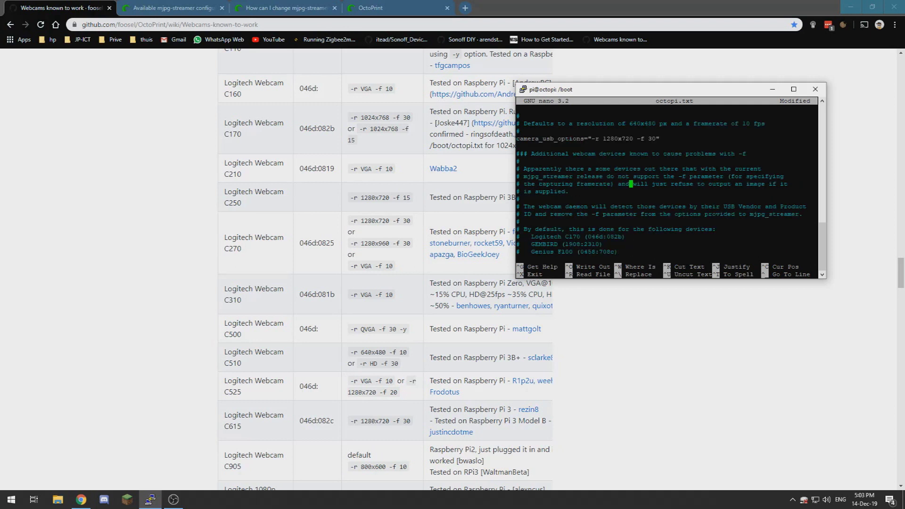
key(Down)
key(Down)
key(Down)
key(Down)
key(Down)
key(Down)
key(Down)
key(Down)
key(Down)
key(Down)
key(Down)
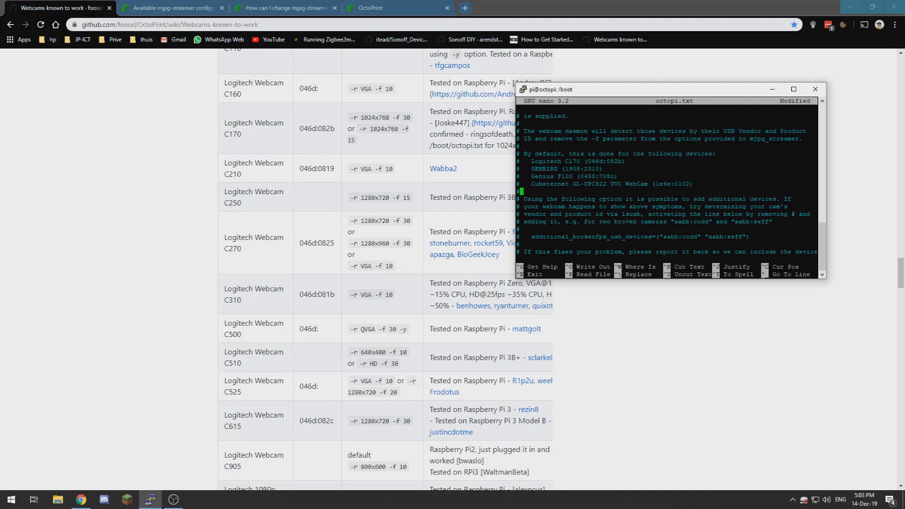
Save the changes to octopi.txt and exit nano
key(ctrl+x)
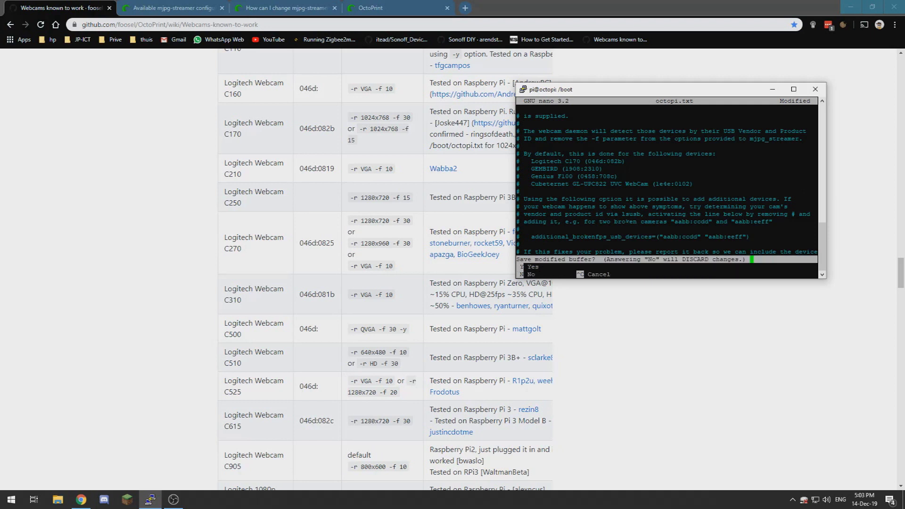
key(y)
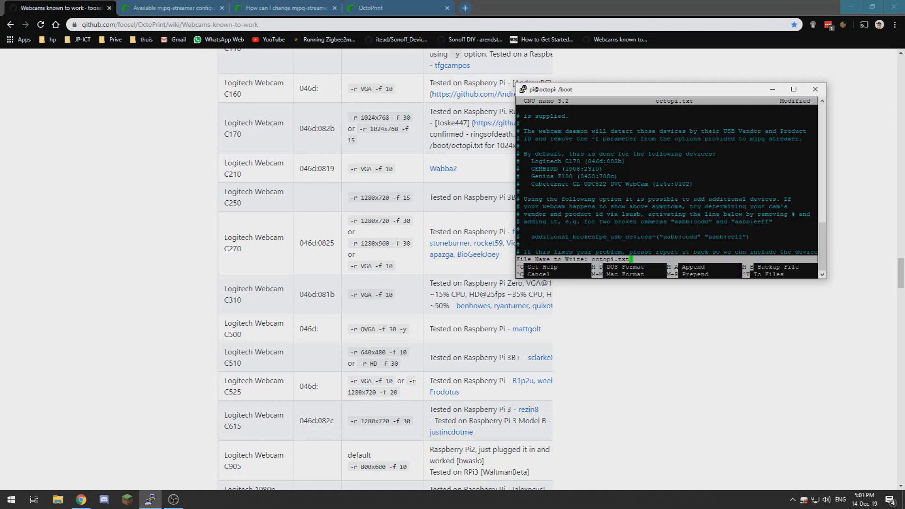
key(Return)
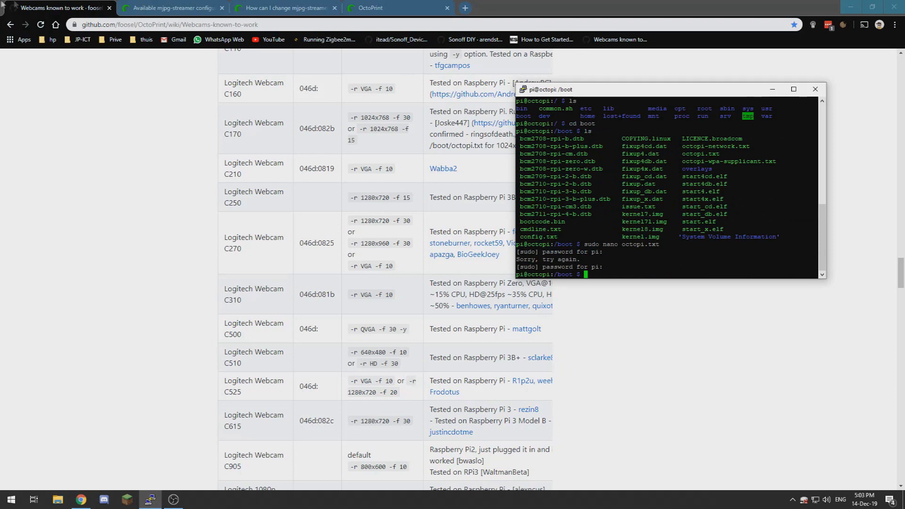
Reboot the Raspberry Pi with sudo reboot and dismiss the connection-closed notice
click(174, 7)
click(280, 7)
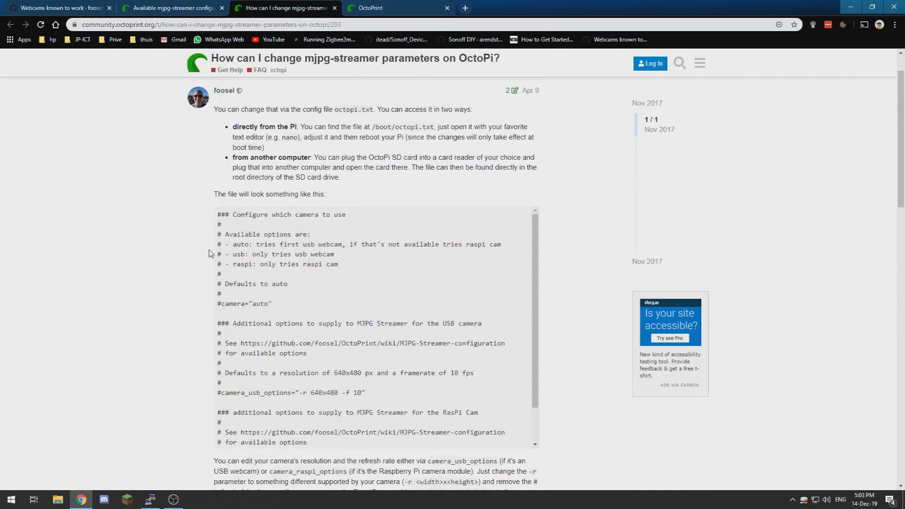
drag(344, 137, 394, 137)
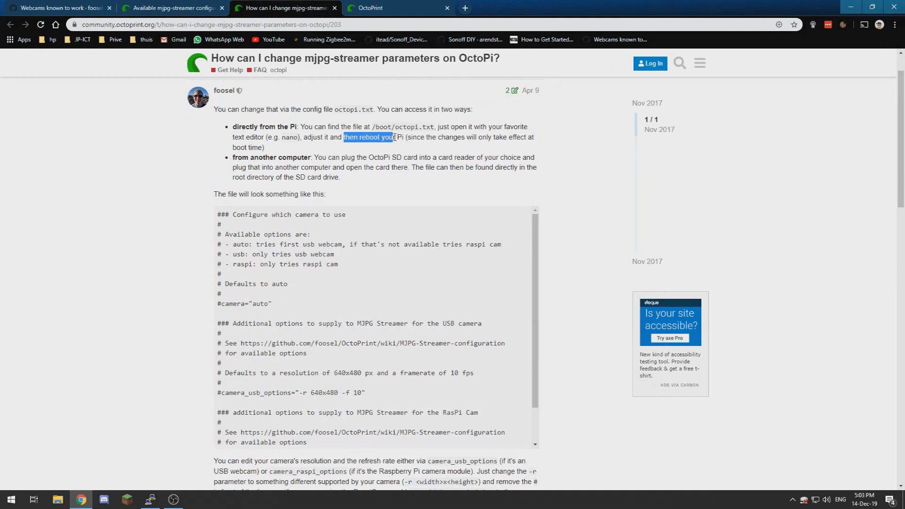
click(150, 499)
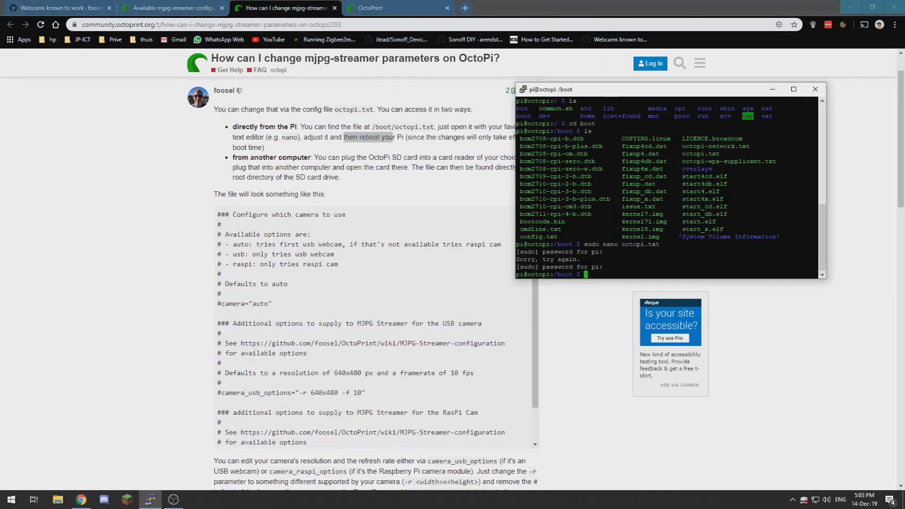
text(sudo reboot)
key(Return)
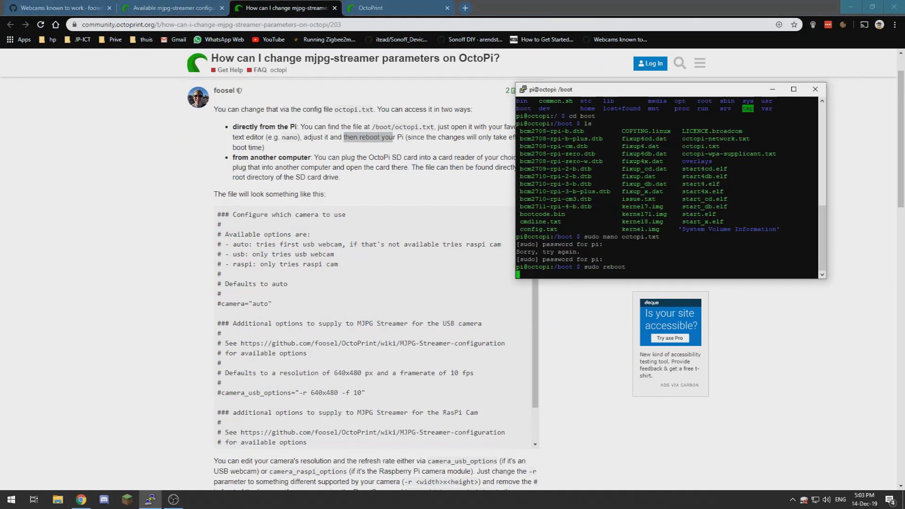
key(Return)
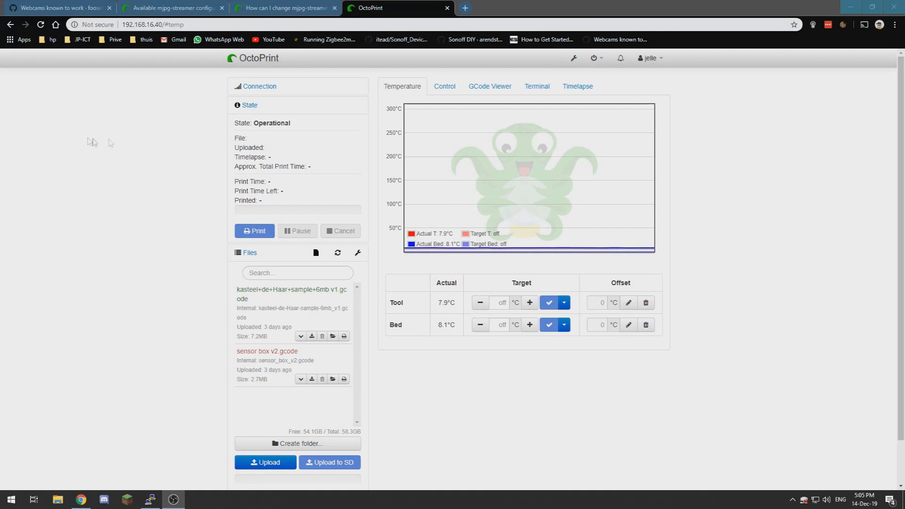
Open OctoPrint's Control page and check the USB webcam's live stream
click(449, 92)
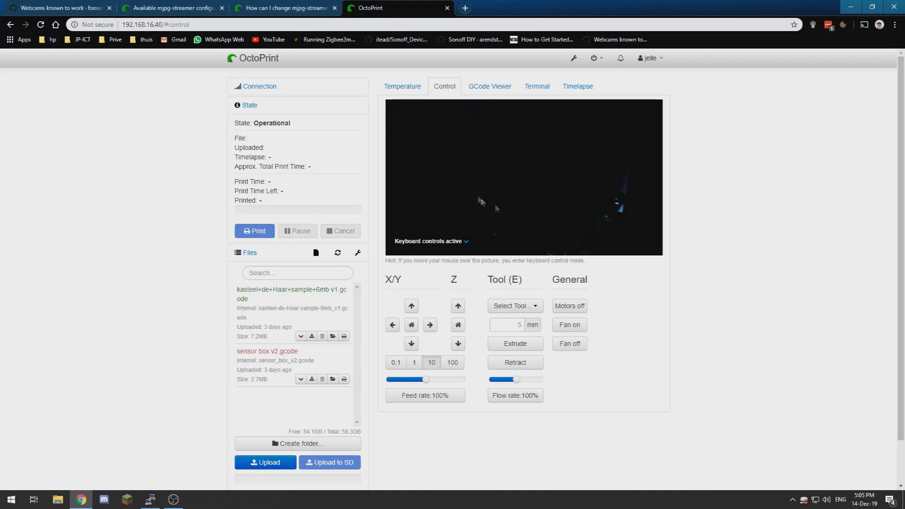
mouse_move(625, 220)
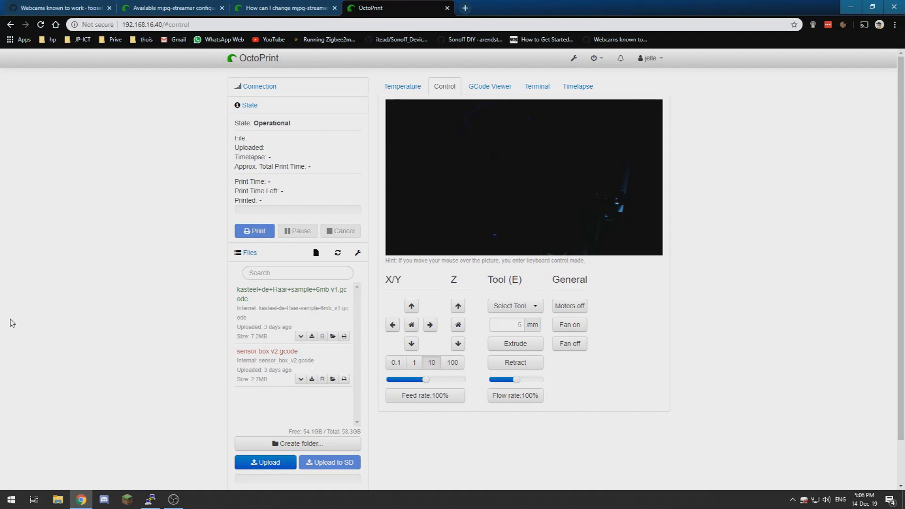
mouse_move(613, 147)
click(79, 9)
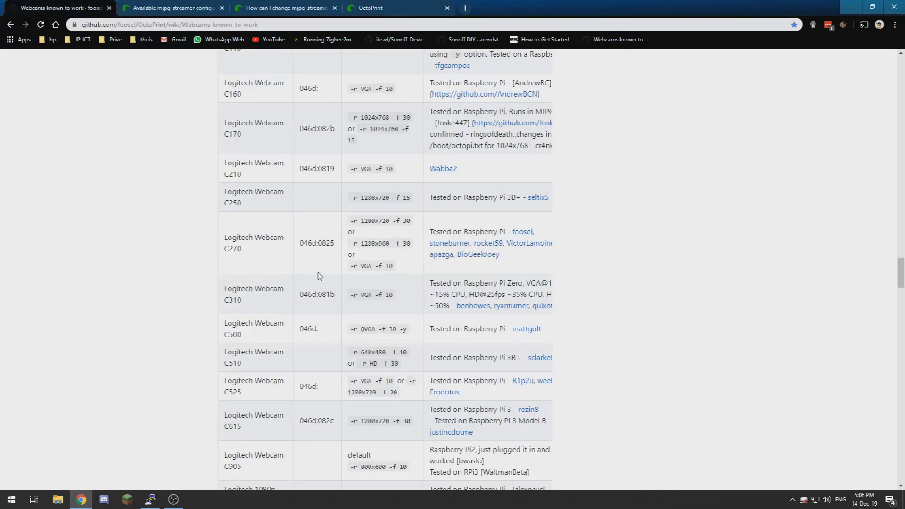
scroll(359, 311, down, 3)
scroll(359, 311, down, 20)
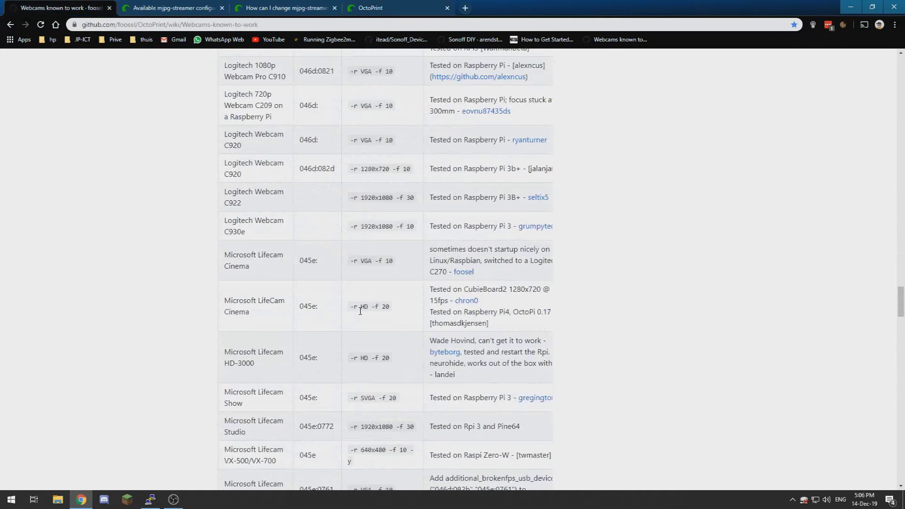
scroll(360, 311, up, 15)
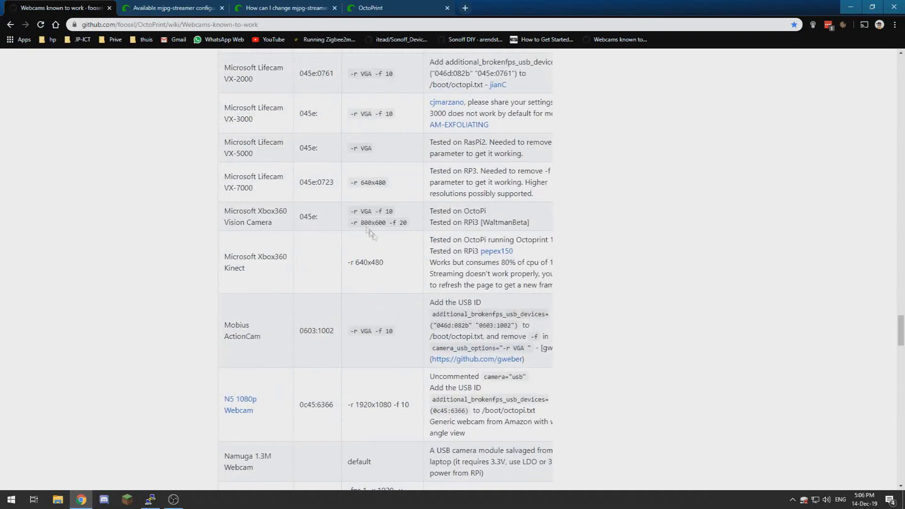
scroll(400, 222, up, 6)
scroll(399, 223, up, 20)
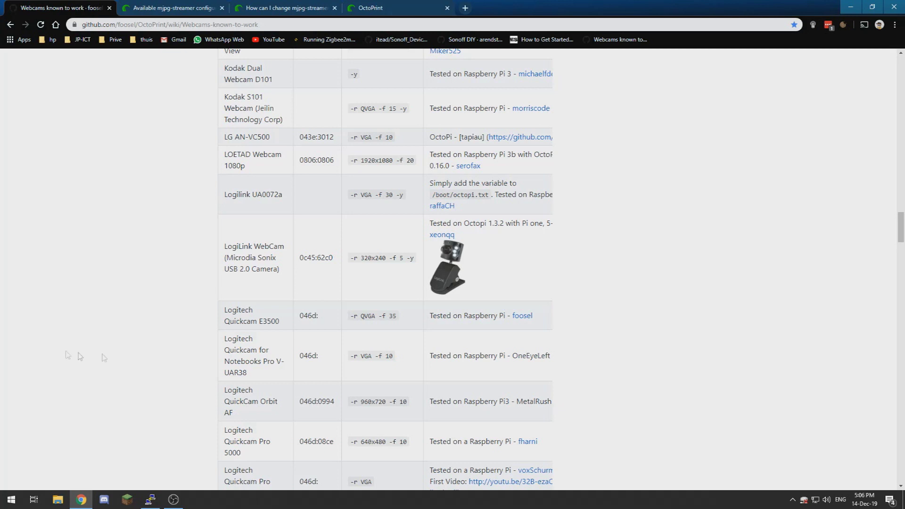
click(369, 8)
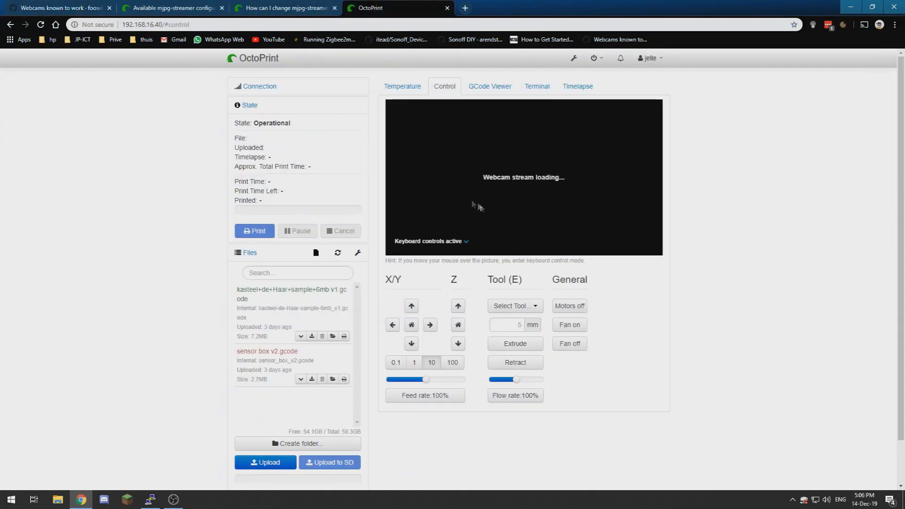